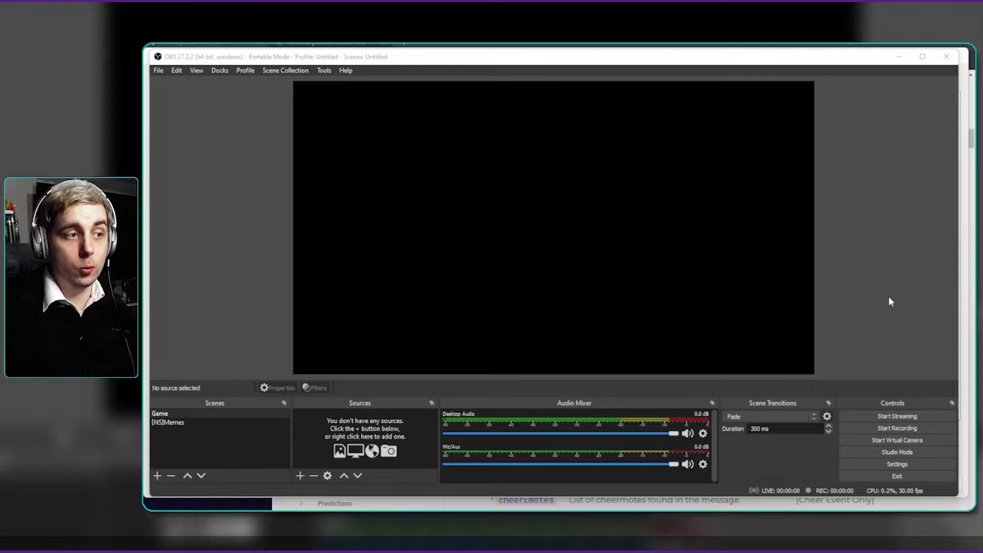
# - Add a Text (GDI+) source named FirstWords to the Game scene
pyautogui.rightClick(326, 426)
pyautogui.moveTo(336, 433)
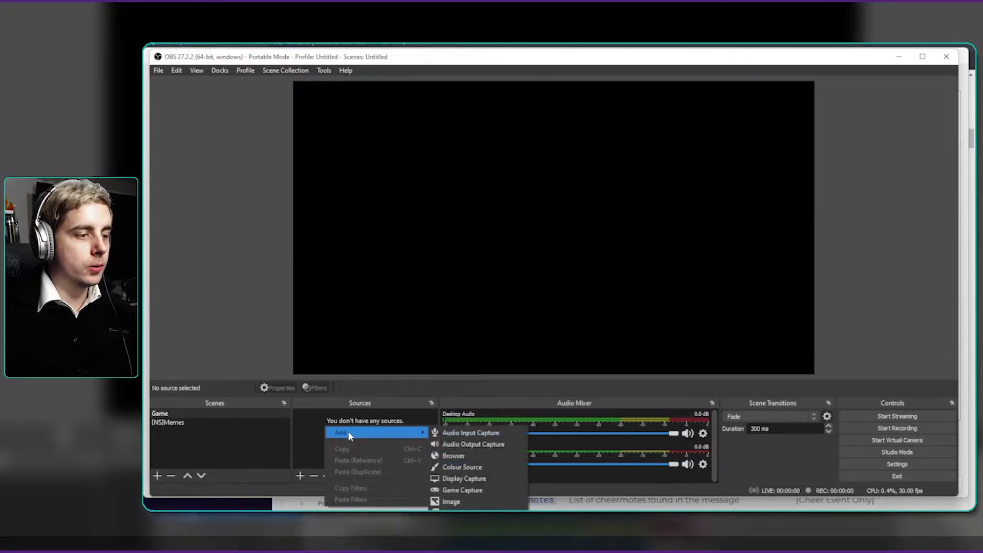
pyautogui.click(456, 547)
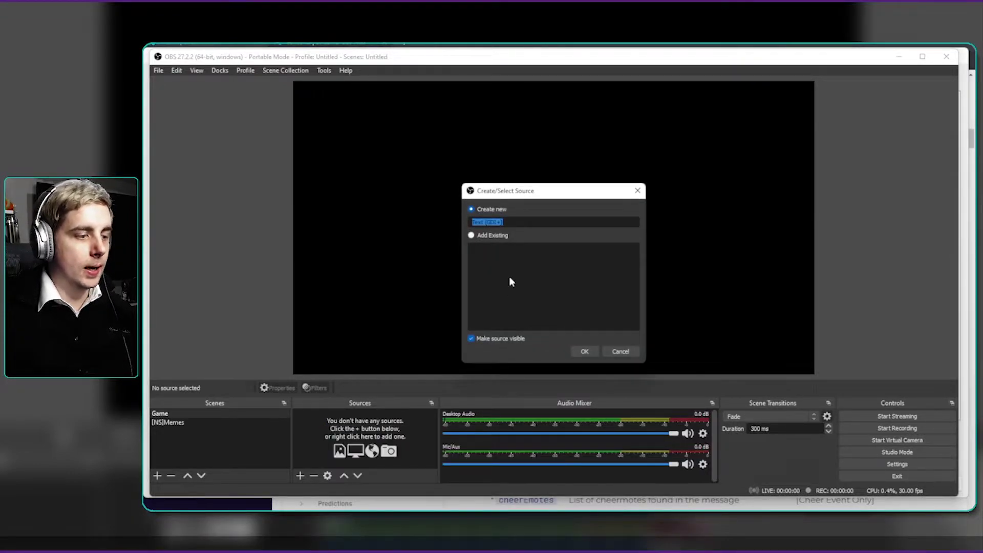
pyautogui.write('First')
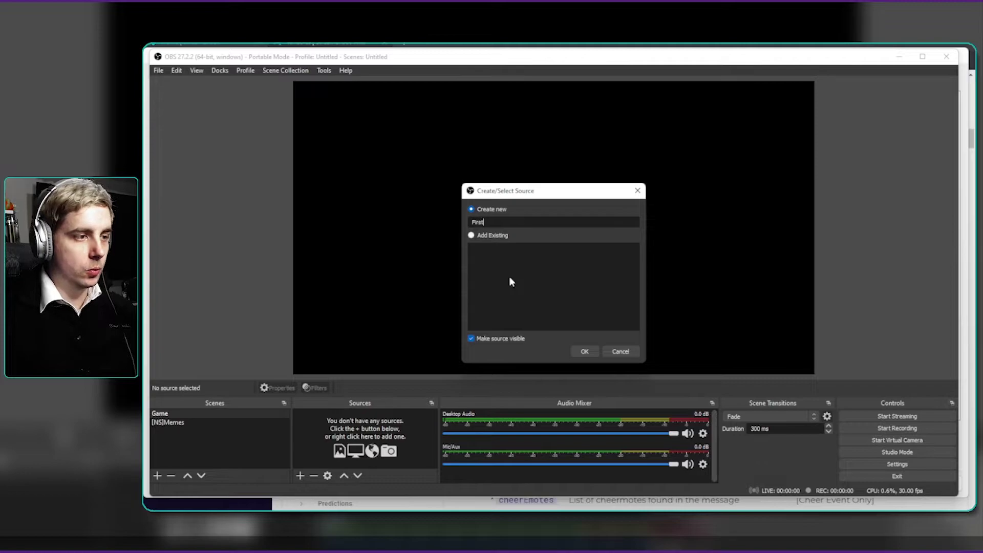
pyautogui.write('Words')
pyautogui.press('Return')
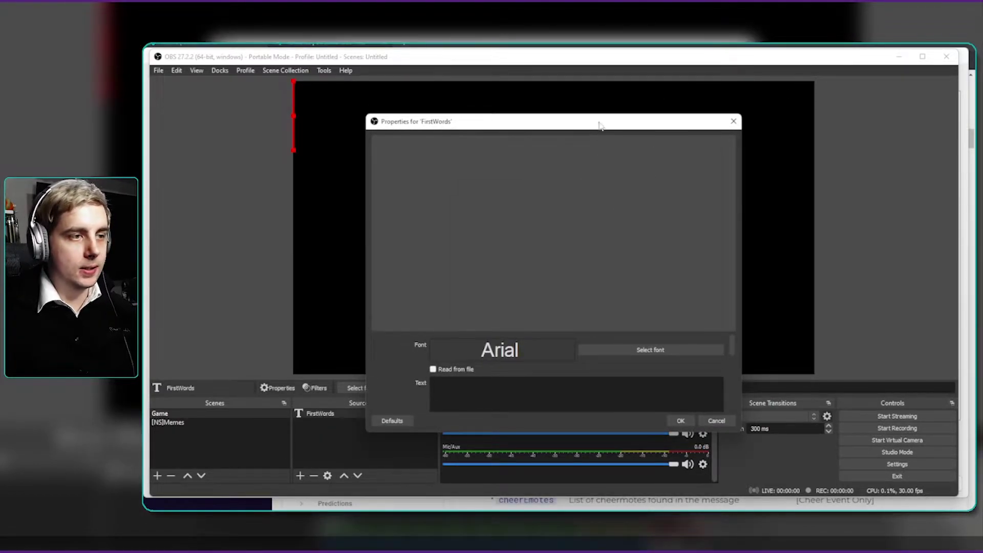
pyautogui.moveTo(599, 121); pyautogui.dragTo(600, 90)
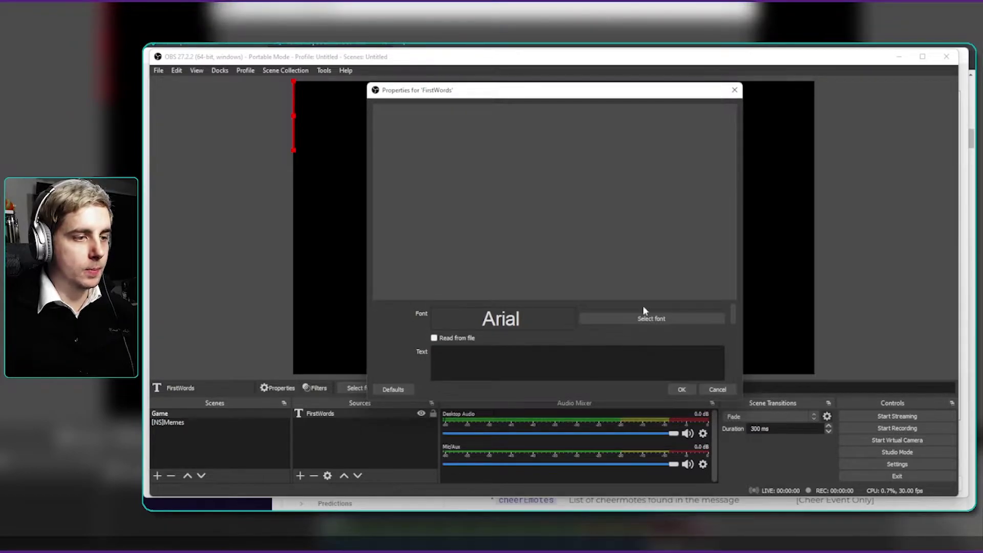
# - Set the FirstWords text font to Bodoni MT Condensed at size 72 and save the properties
pyautogui.click(627, 317)
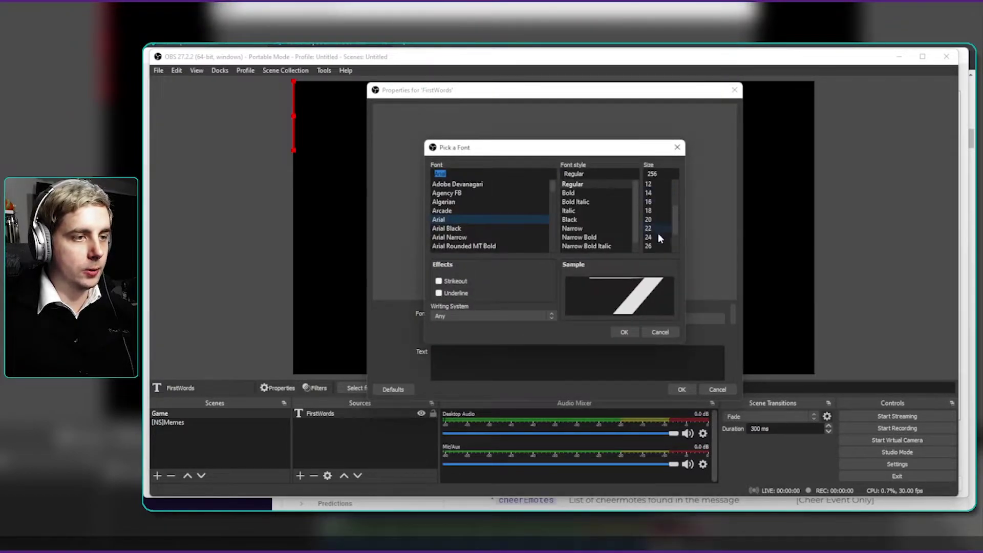
pyautogui.scroll(-2, 656, 236)
pyautogui.click(653, 242)
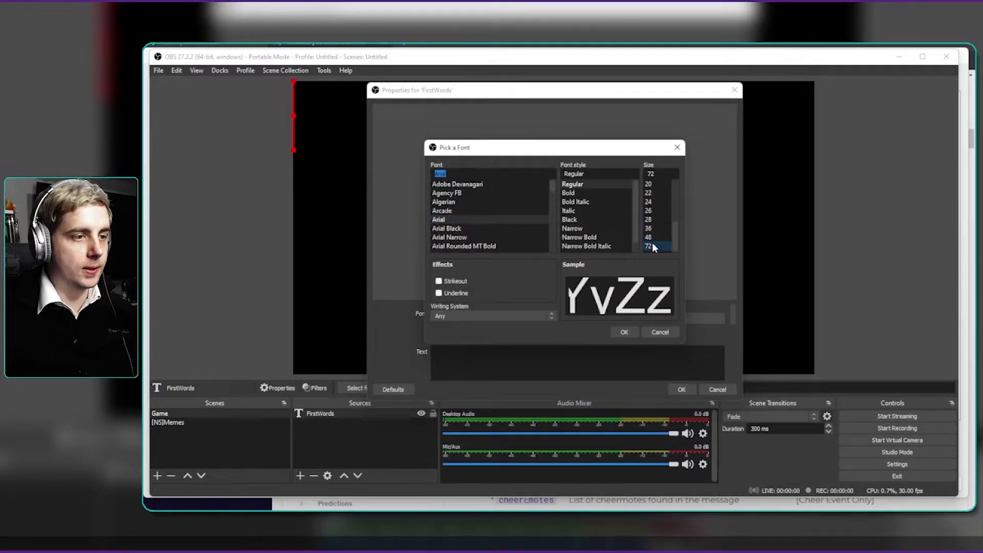
pyautogui.click(633, 331)
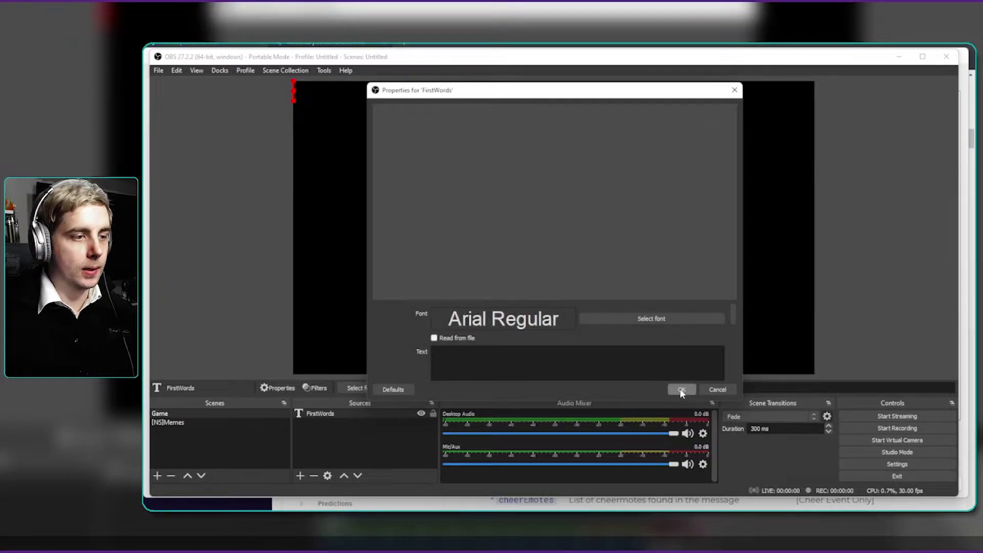
pyautogui.click(639, 319)
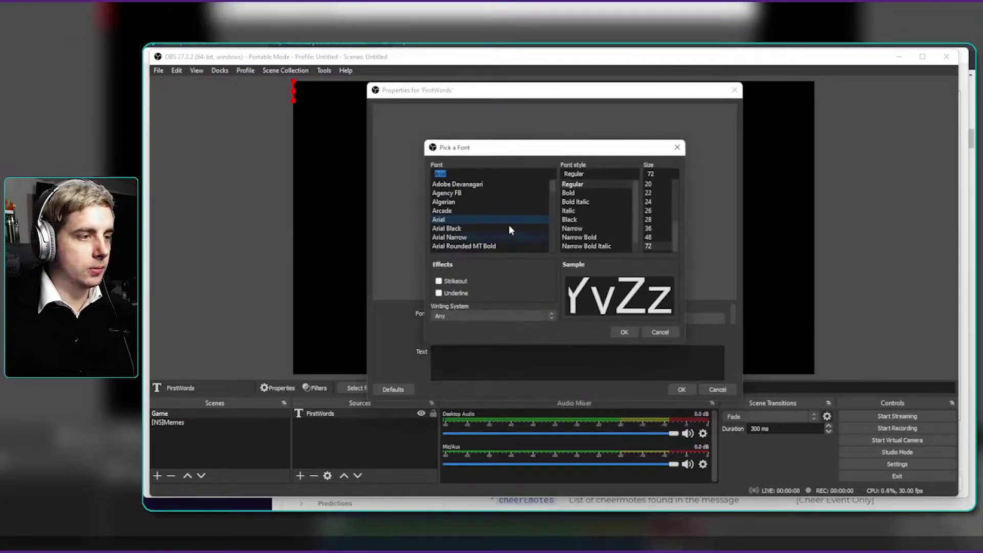
pyautogui.scroll(-10, 469, 229)
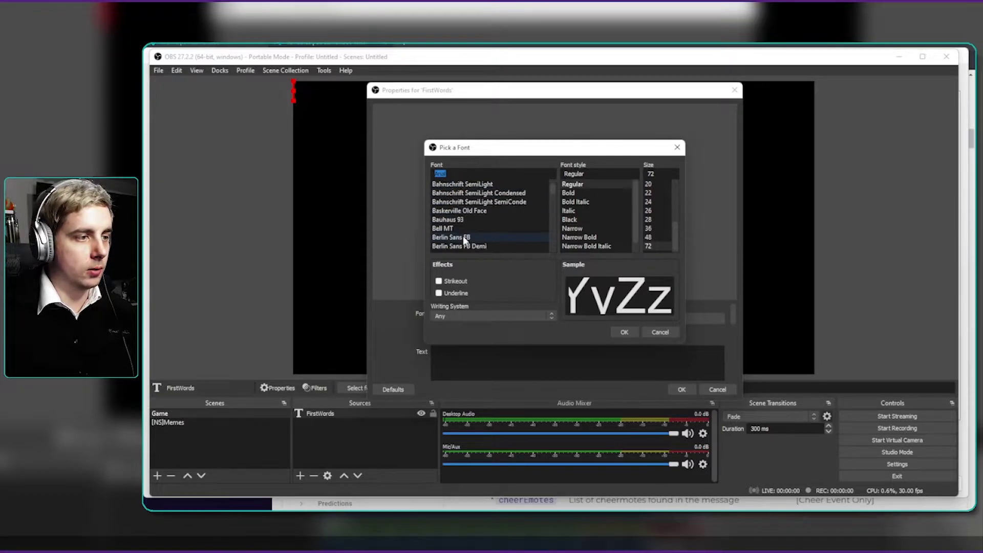
pyautogui.click(467, 237)
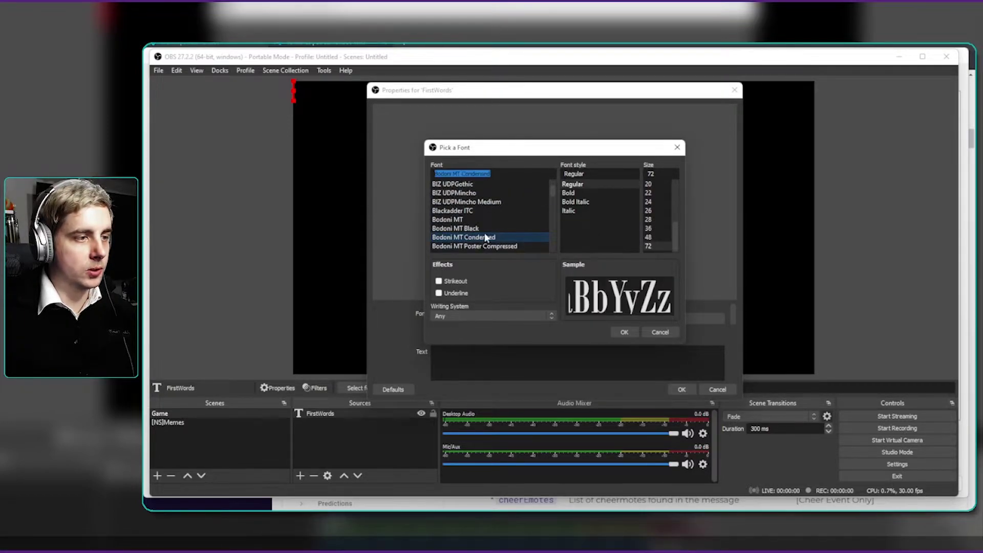
pyautogui.click(624, 333)
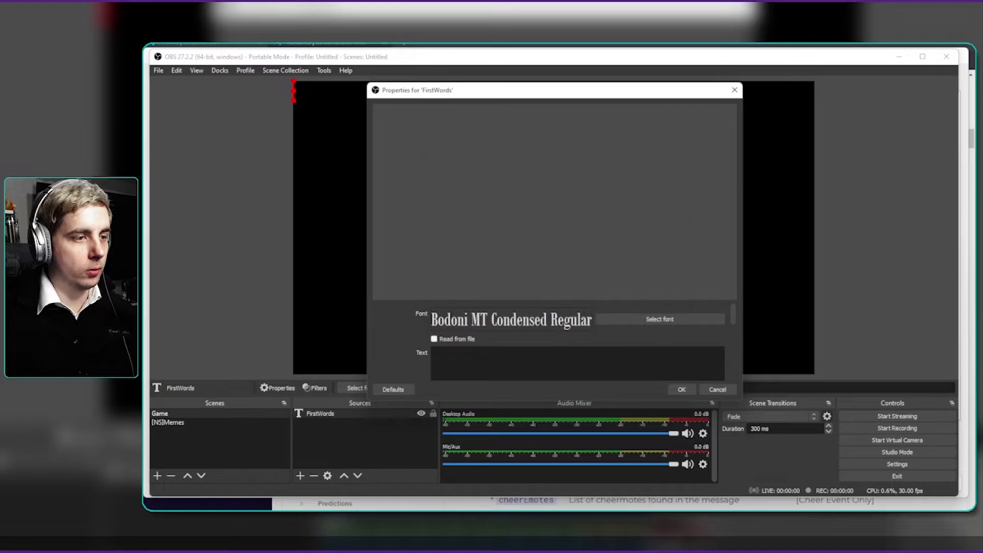
pyautogui.click(681, 390)
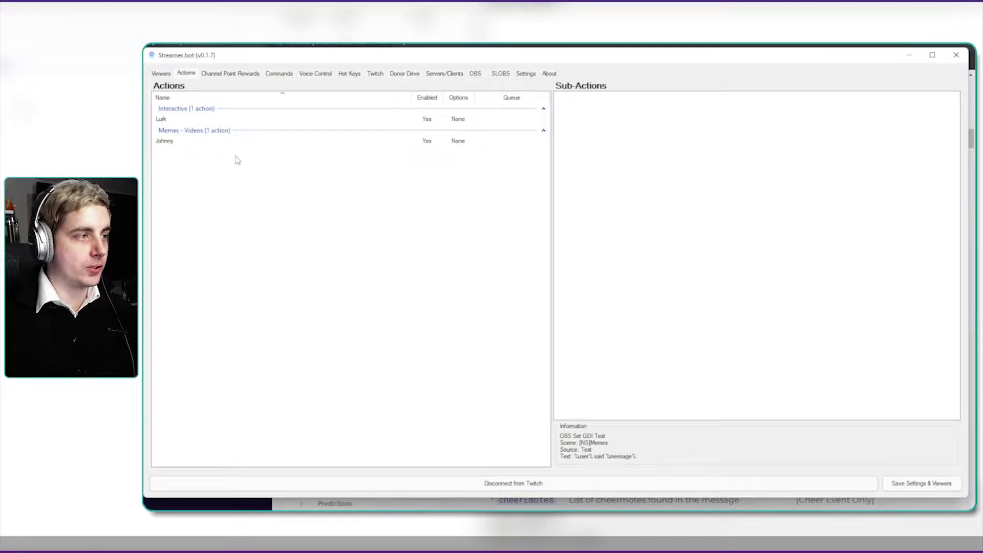
# - Add a new action named FirstWords to the Actions list
pyautogui.rightClick(286, 219)
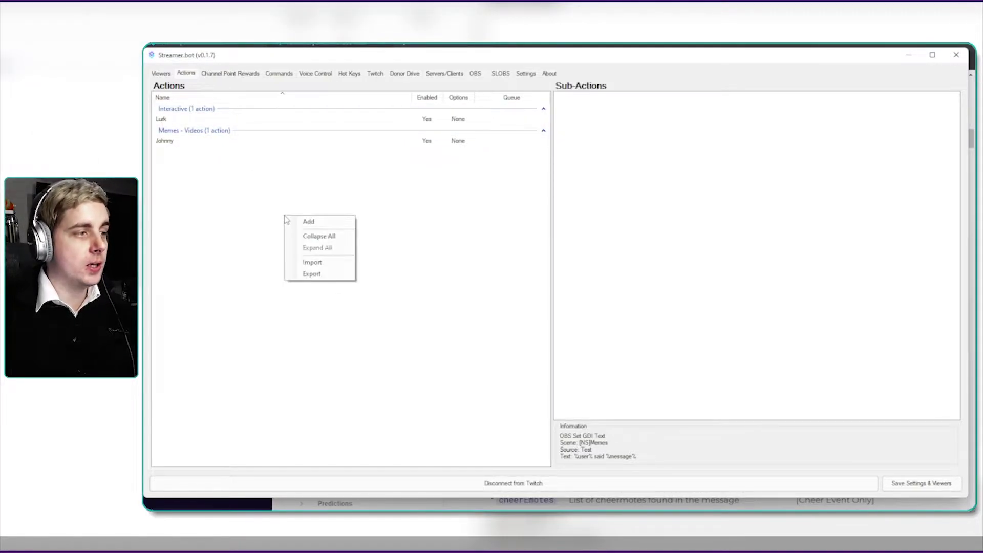
pyautogui.click(299, 220)
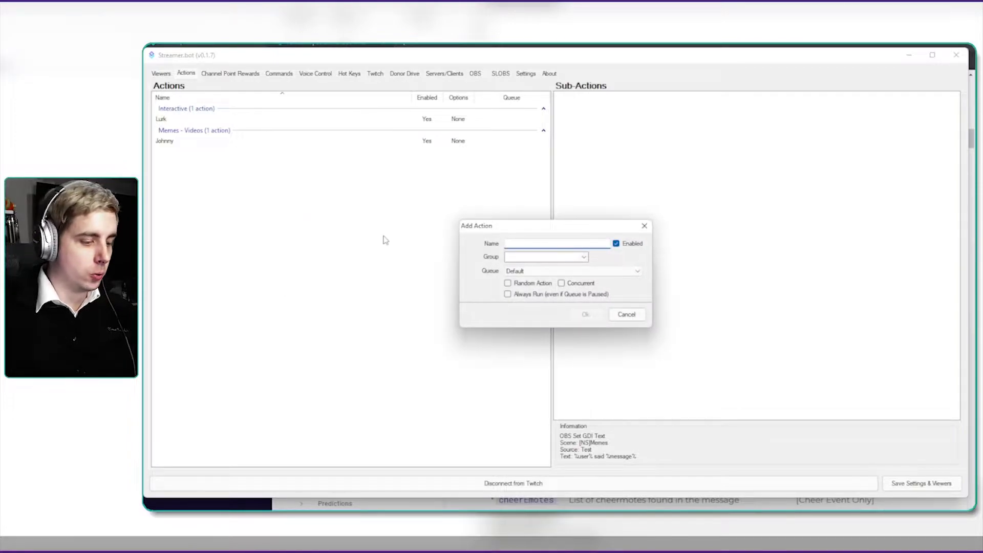
pyautogui.write('FirstWords')
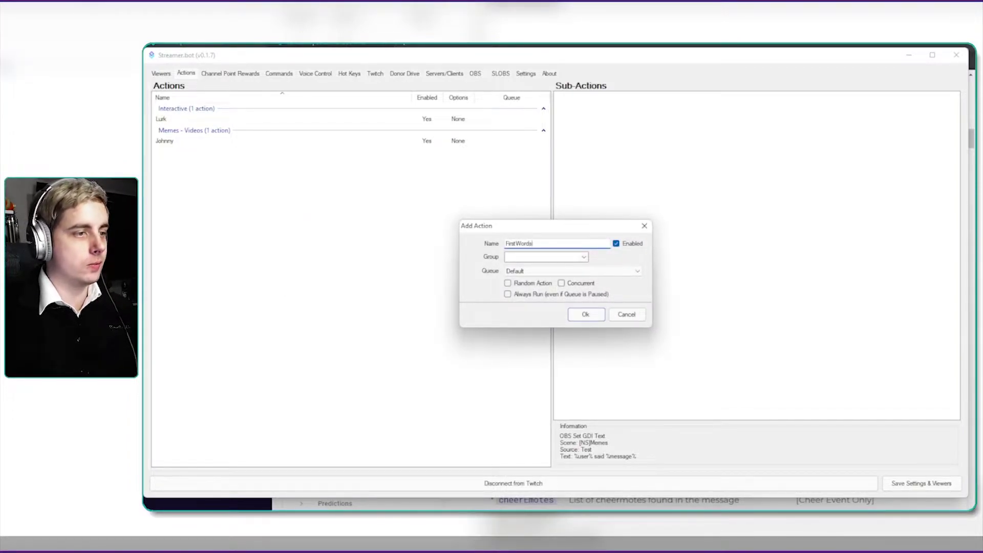
pyautogui.press('Return')
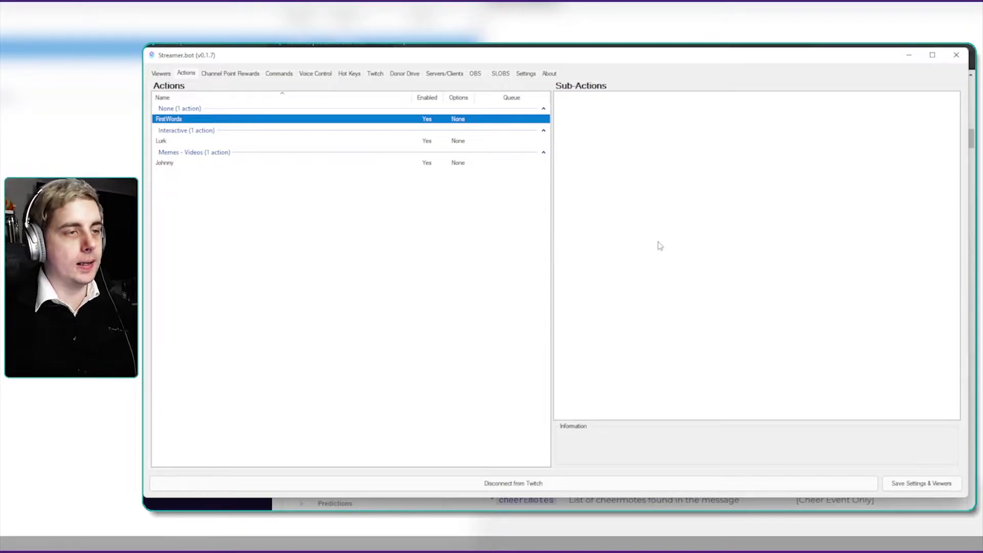
# - Add a Twitch Get User Info for Target sub-action with Source Type User
pyautogui.rightClick(655, 196)
pyautogui.moveTo(662, 204)
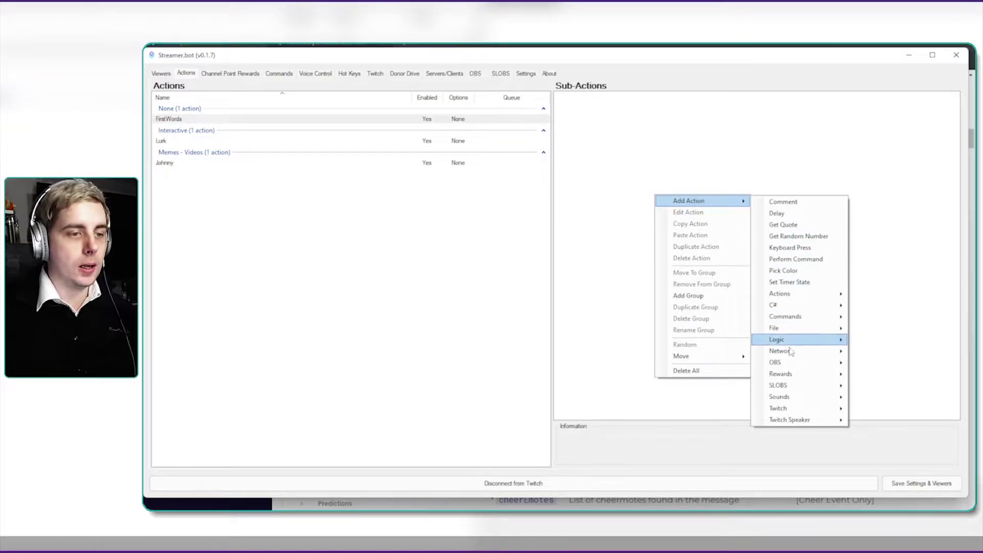
pyautogui.moveTo(793, 408)
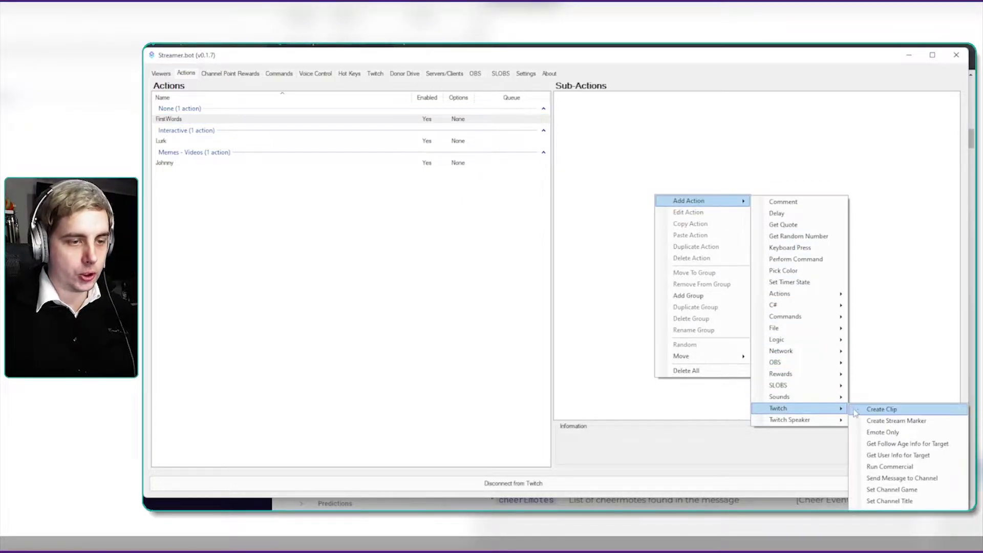
pyautogui.click(878, 456)
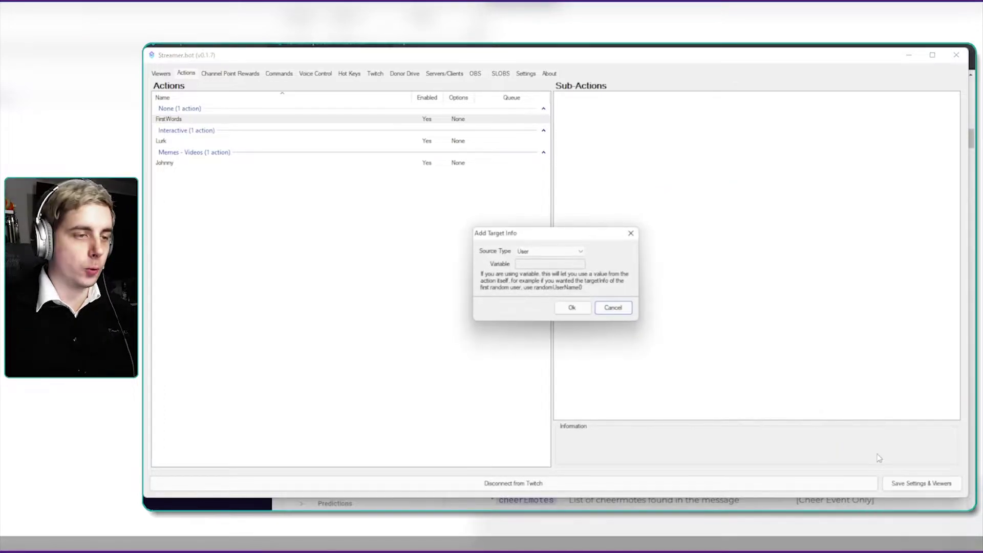
pyautogui.click(573, 307)
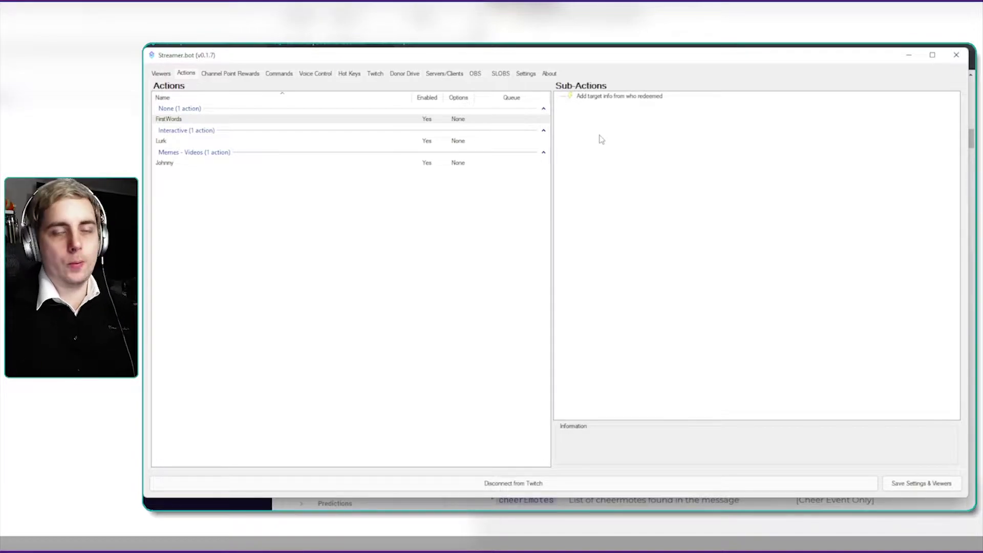
# - Add an OBS Set GDI Text sub-action targeting the Game scene's FirstWords source
pyautogui.rightClick(601, 140)
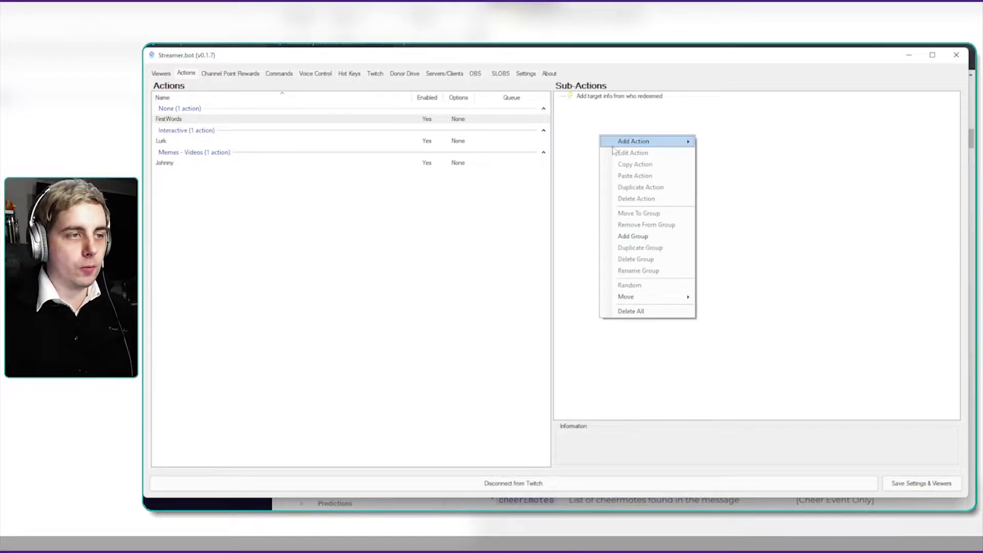
pyautogui.moveTo(666, 141)
pyautogui.moveTo(747, 303)
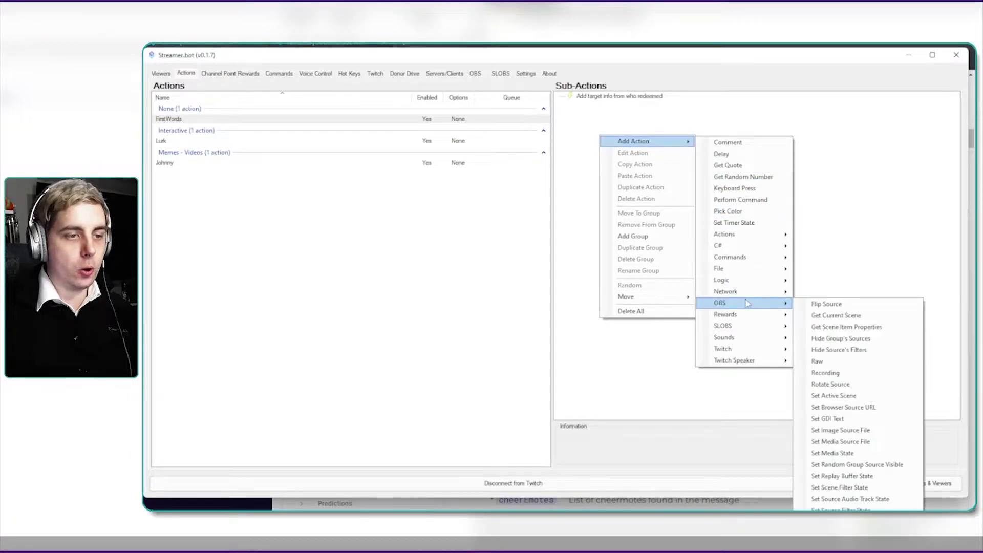
pyautogui.click(840, 420)
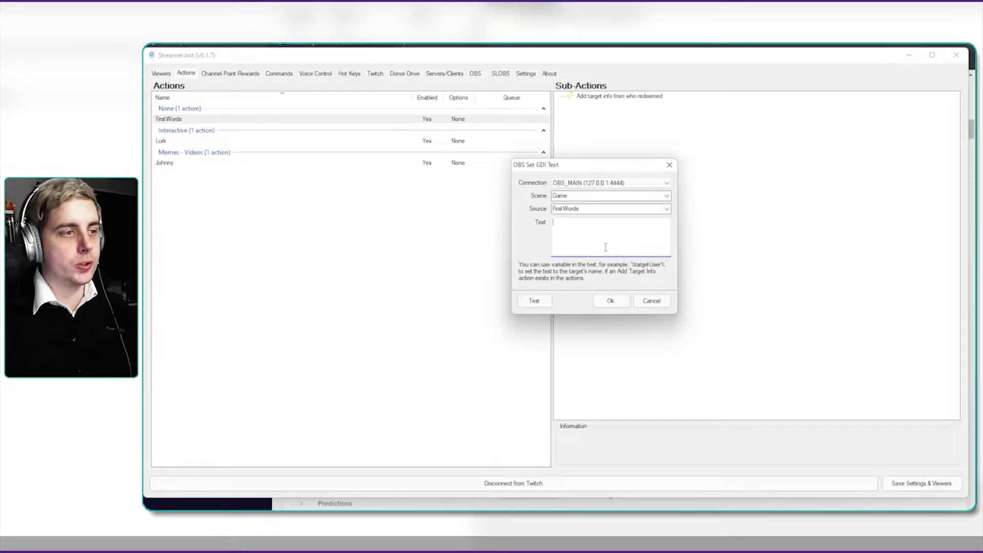
# - Check the wiki Variables page for event variables, then return to the sub-action settings
pyautogui.hotkey('alt', 'Tab')
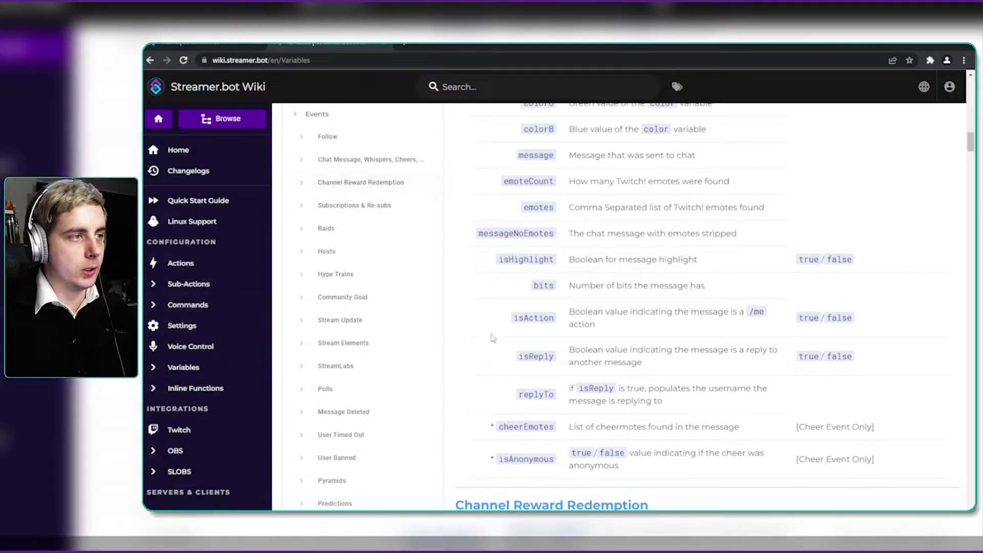
pyautogui.scroll(8, 579, 328)
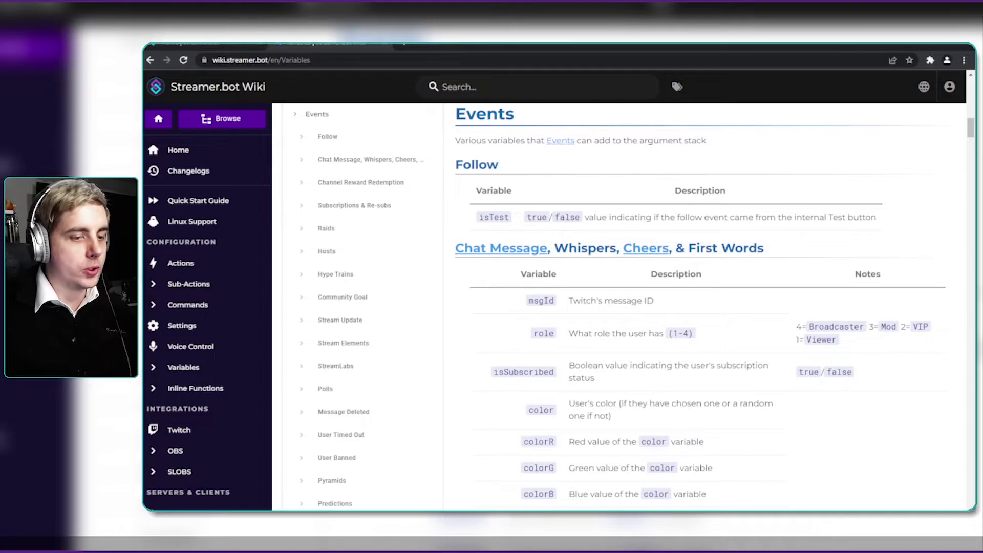
pyautogui.hotkey('alt', 'Tab')
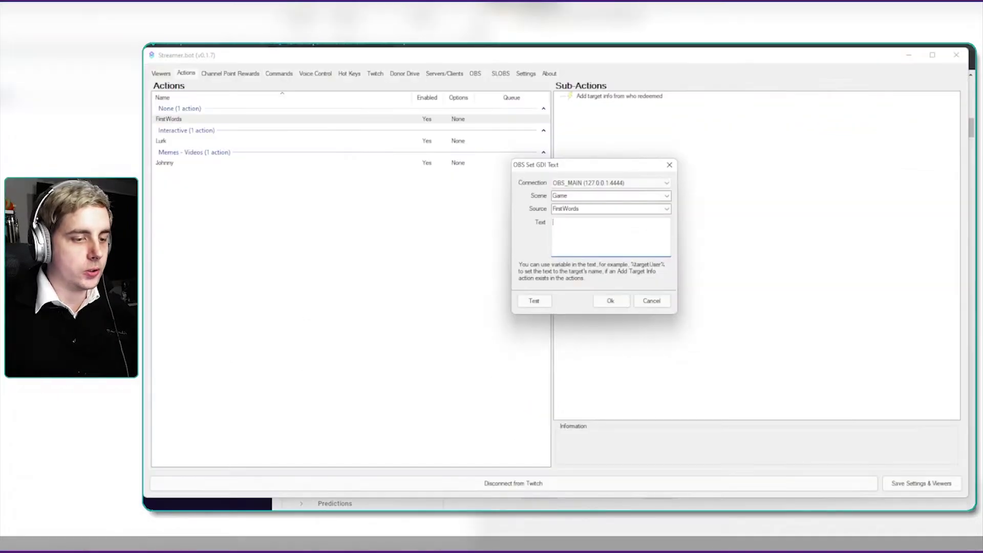
# - Cancel the Set GDI Text dialog and read the First Words event's variable info in Settings > Events
pyautogui.click(644, 302)
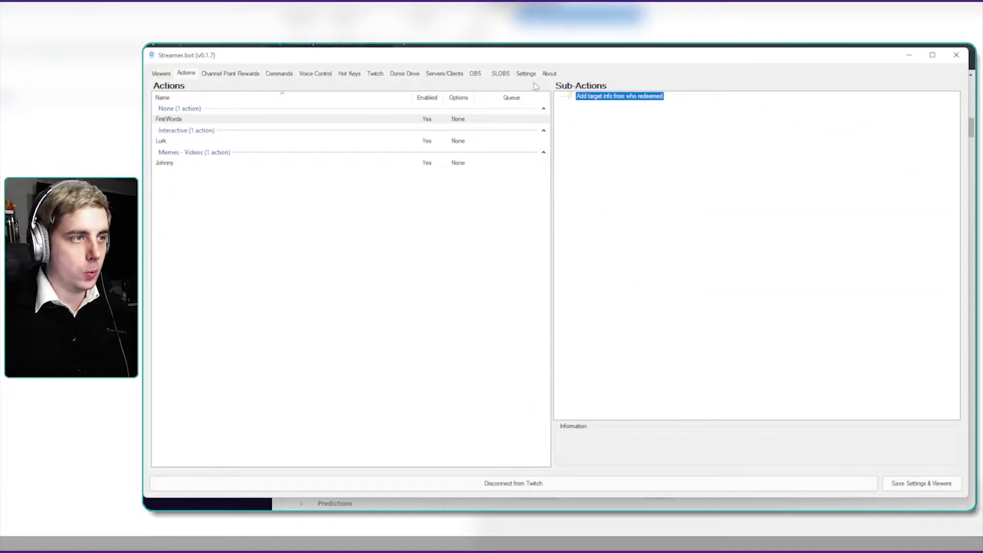
pyautogui.click(526, 74)
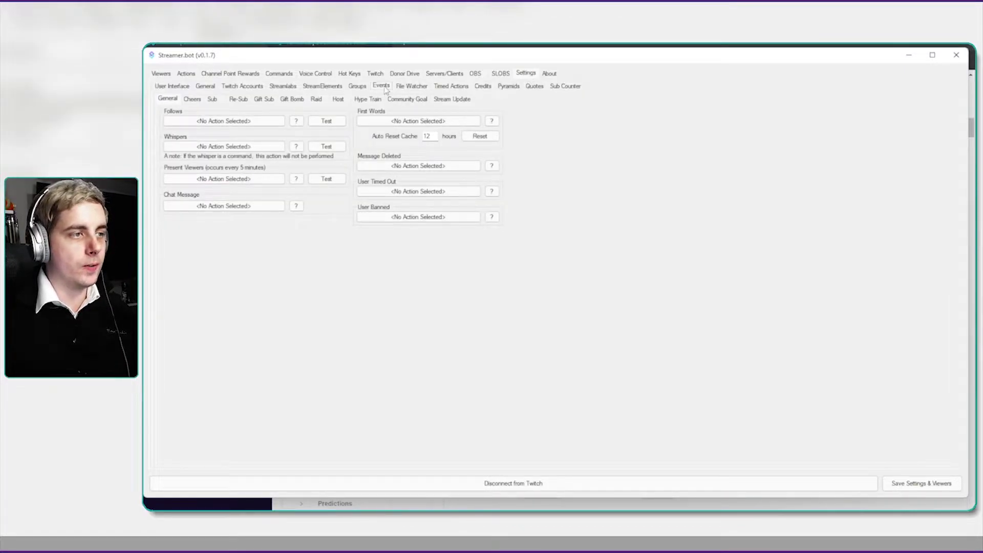
pyautogui.click(491, 122)
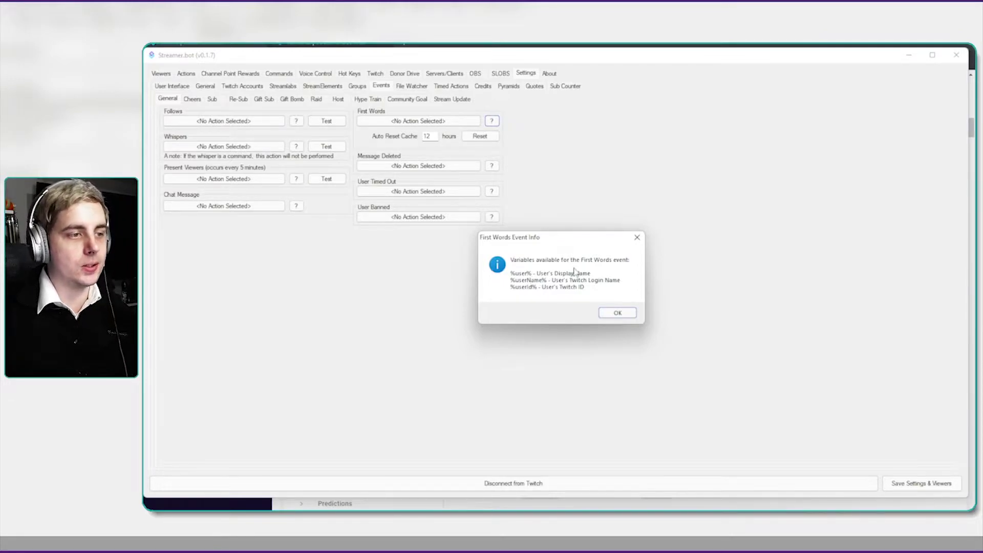
pyautogui.click(630, 313)
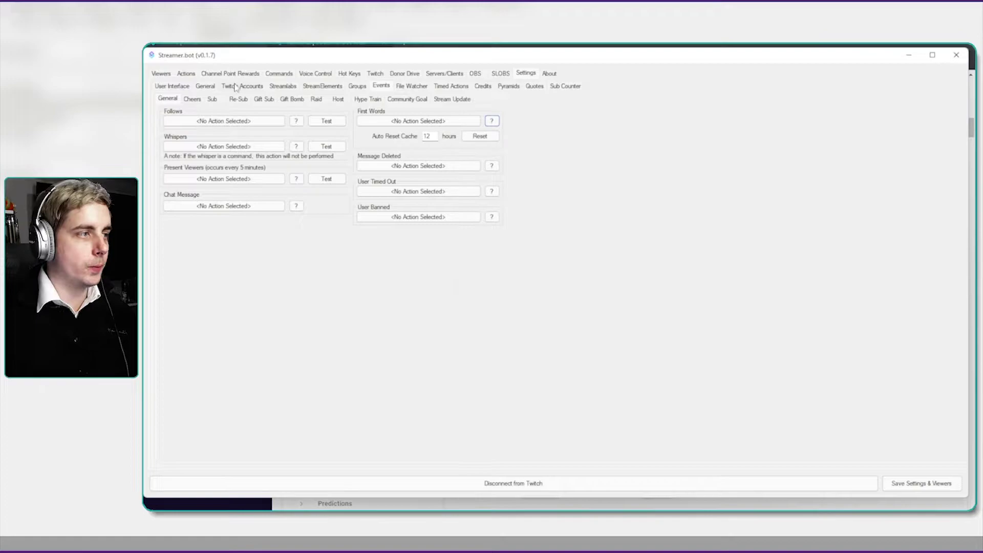
pyautogui.click(189, 75)
# - Add an OBS Set GDI Text sub-action with the text 'Welcome in %user%'
pyautogui.rightClick(635, 165)
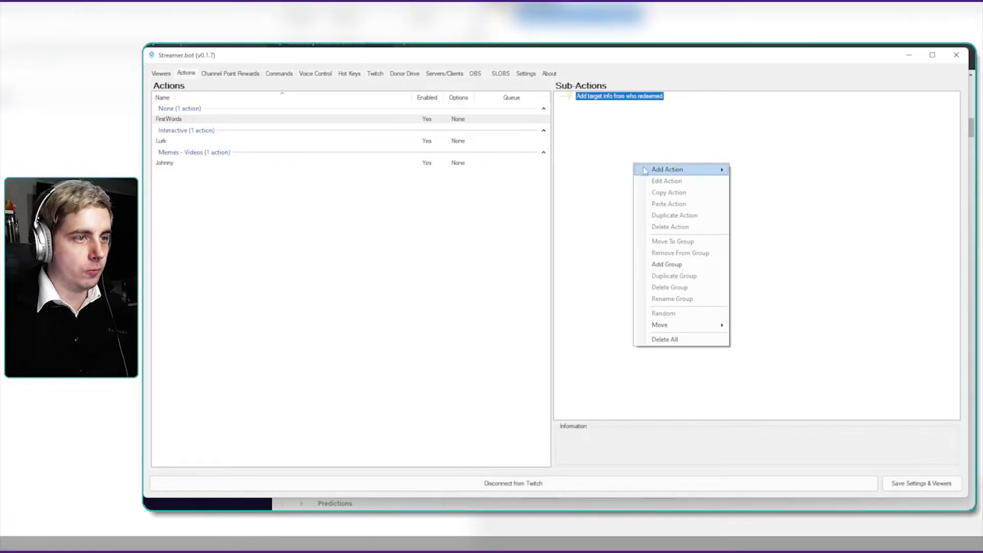
pyautogui.moveTo(647, 170)
pyautogui.moveTo(763, 331)
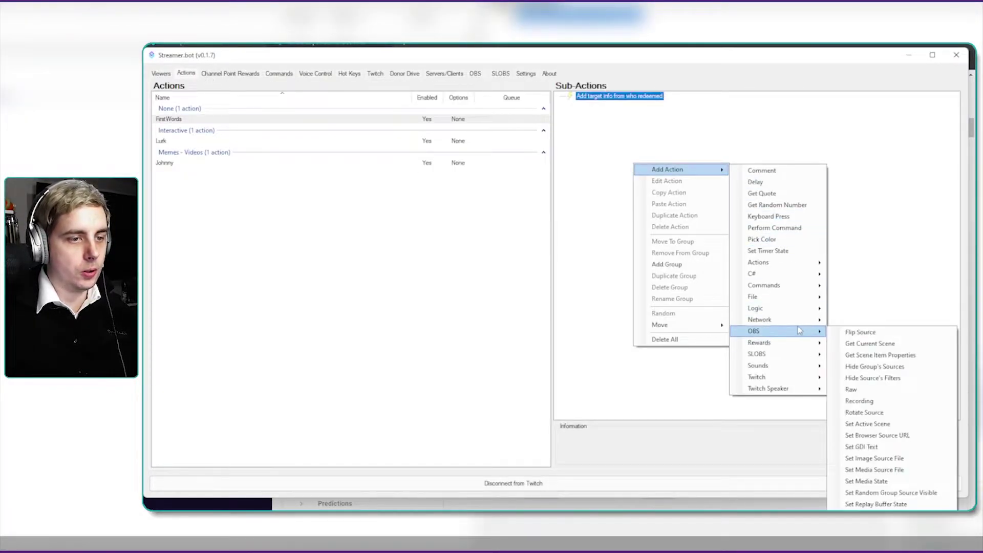
pyautogui.click(870, 447)
pyautogui.click(563, 286)
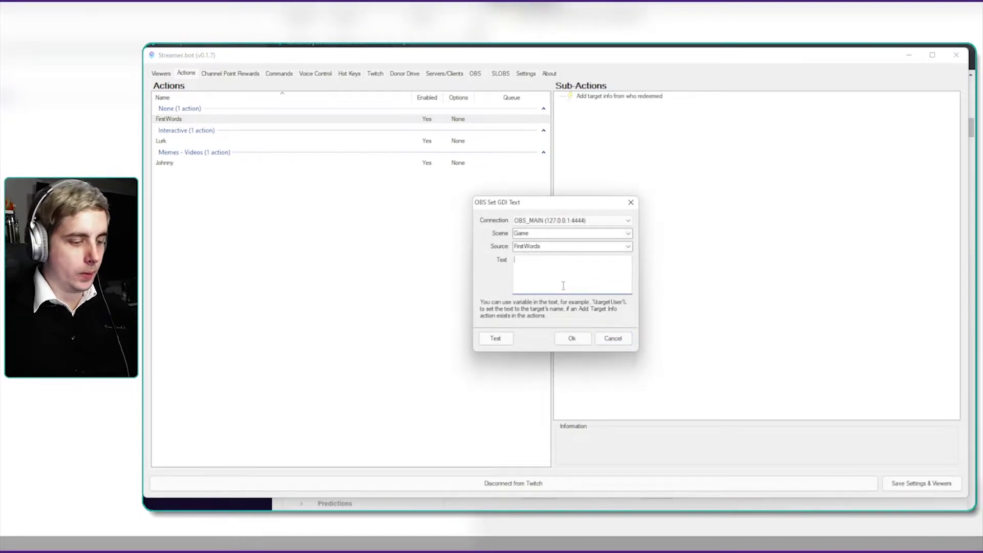
pyautogui.write('Welcome in ')
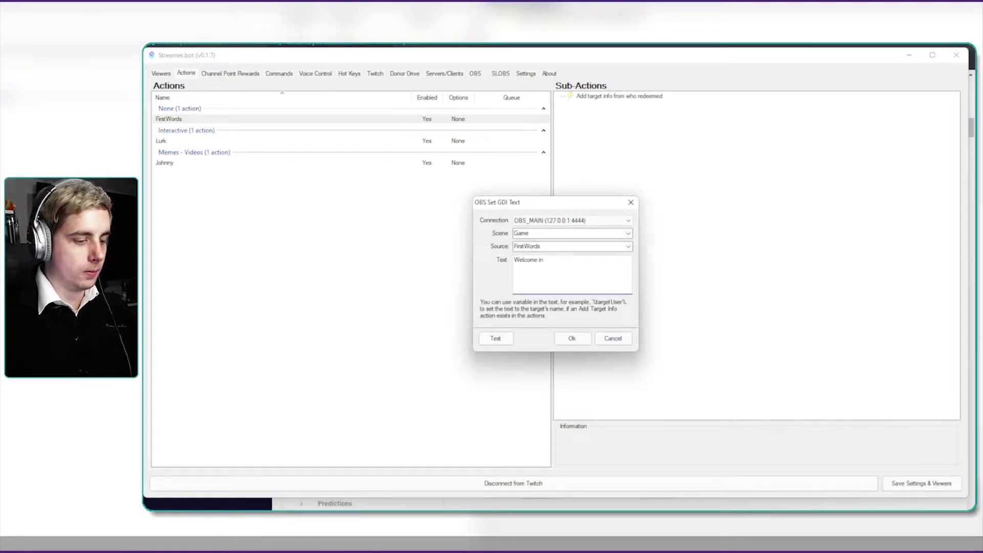
pyautogui.write('%user%')
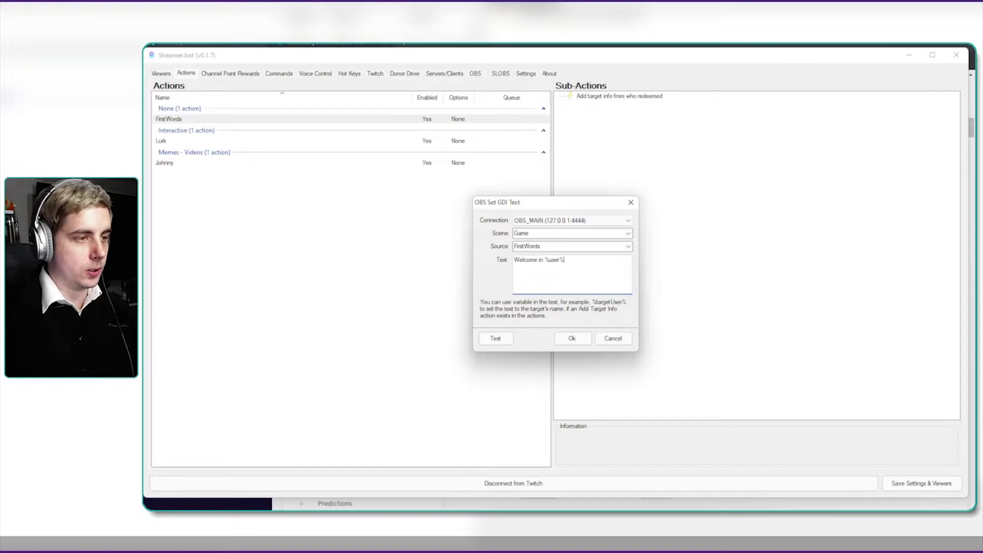
pyautogui.click(572, 338)
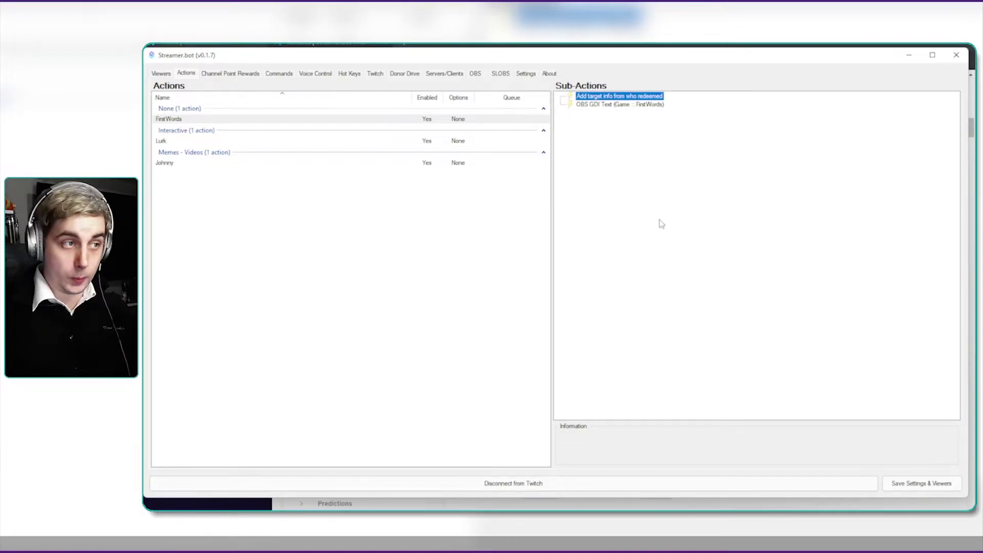
# - Assign the FirstWords action to the First Words event, then check its 12-hour auto reset value
pyautogui.click(528, 75)
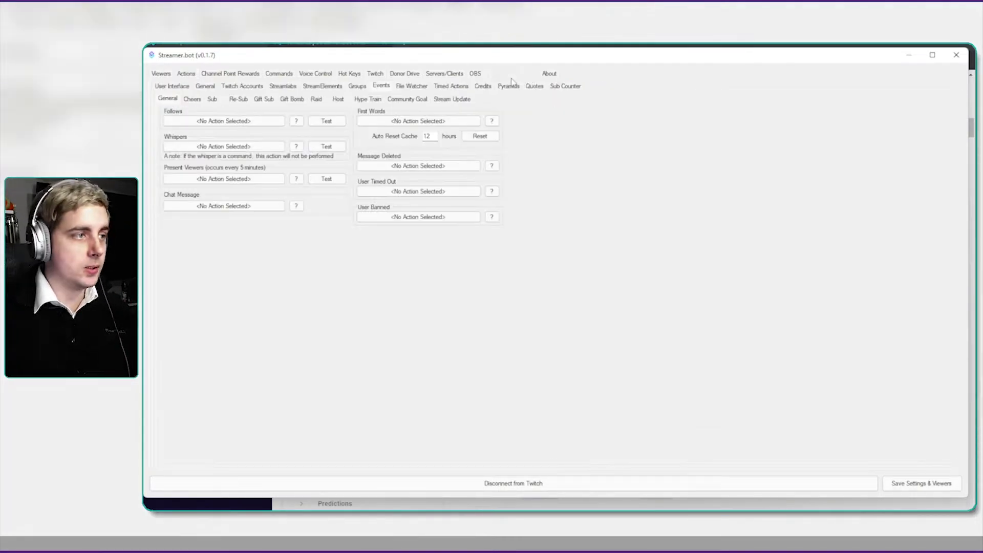
pyautogui.click(431, 123)
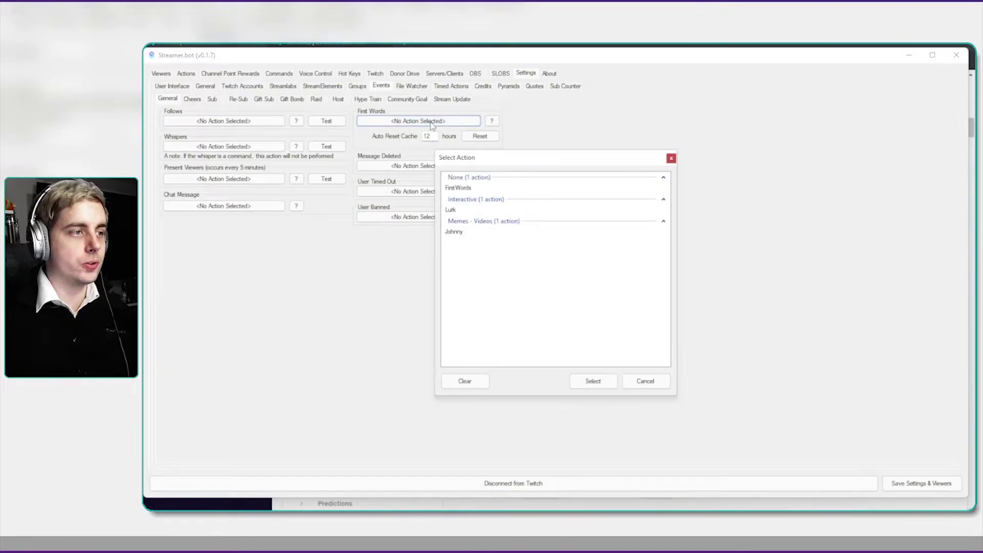
pyautogui.click(459, 189)
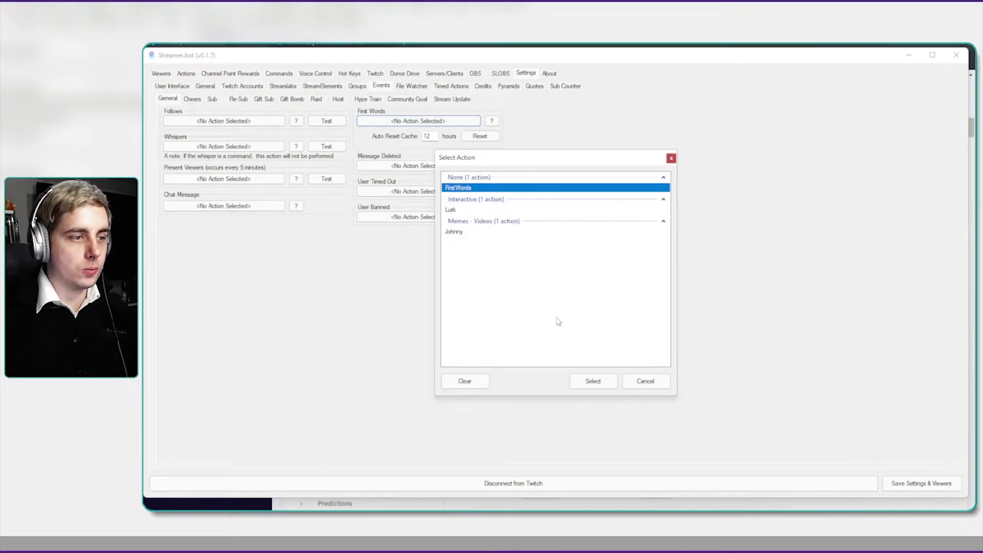
pyautogui.click(593, 381)
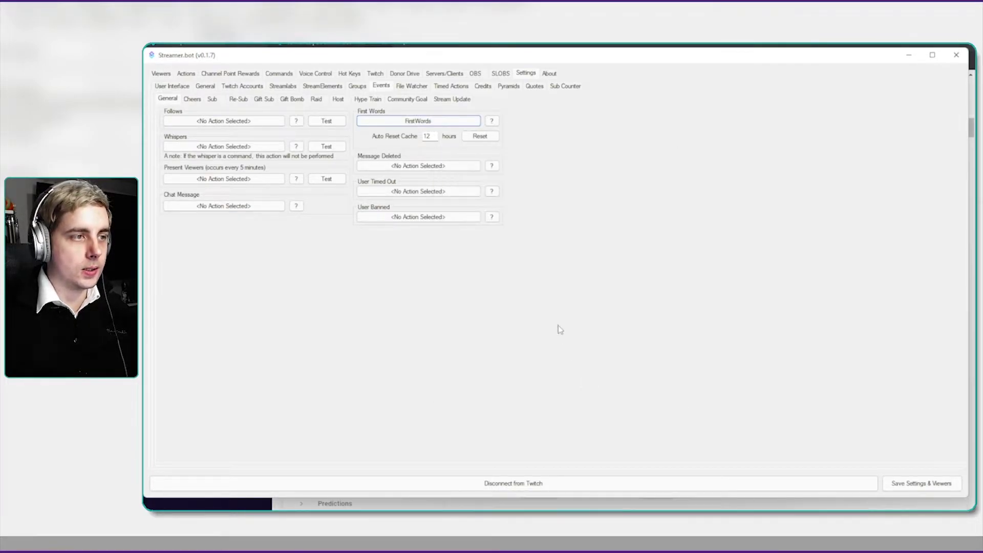
pyautogui.click(436, 134)
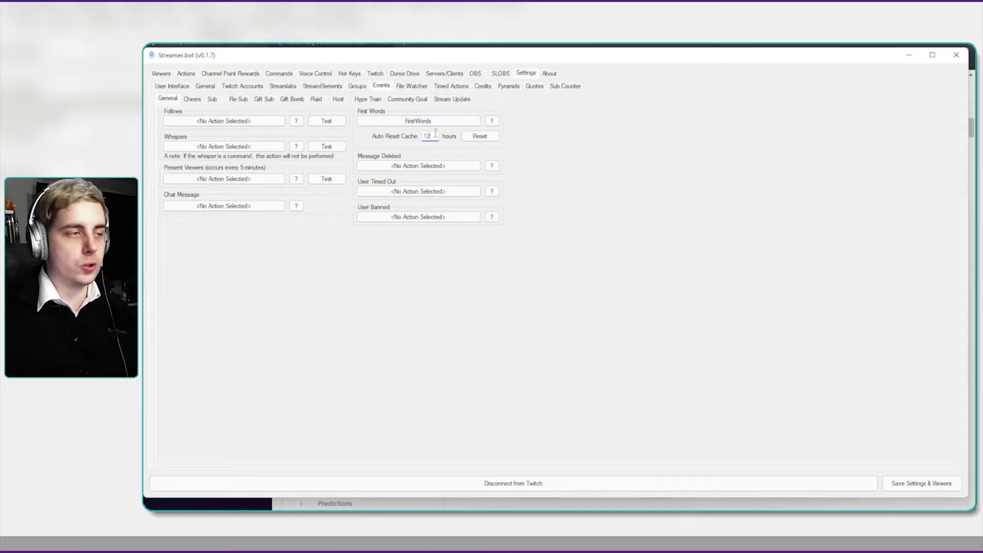
pyautogui.click(187, 73)
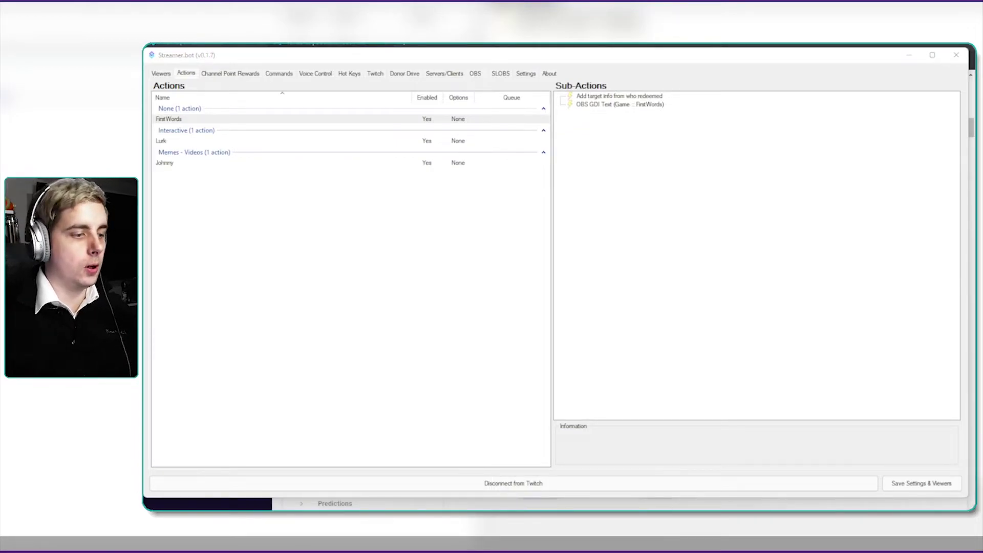
# - Switch to OBS to see the FirstWords welcome greeting
pyautogui.hotkey('alt', 'Tab')
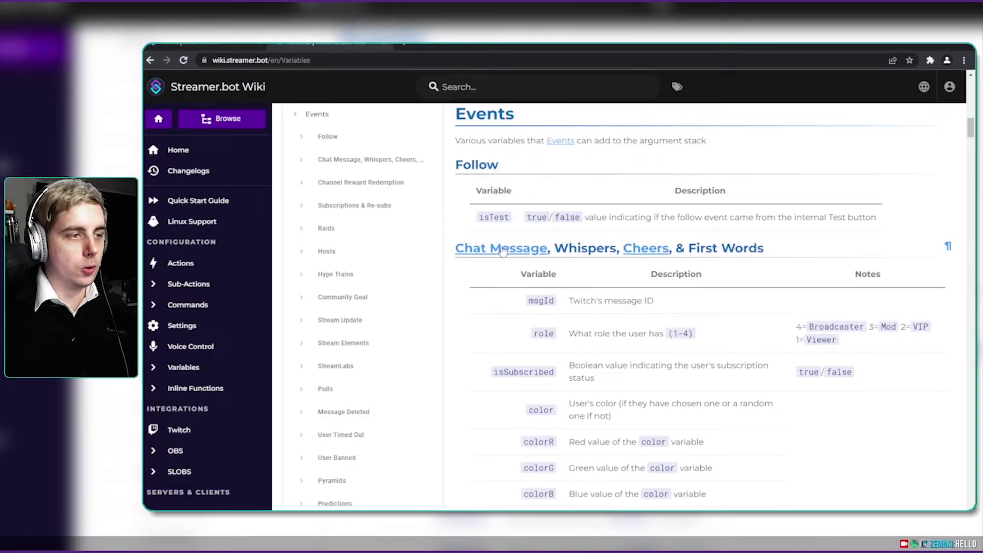
# - Scroll the wiki Variables page to the message variable and return to Streamer.bot
pyautogui.scroll(-3, 548, 286)
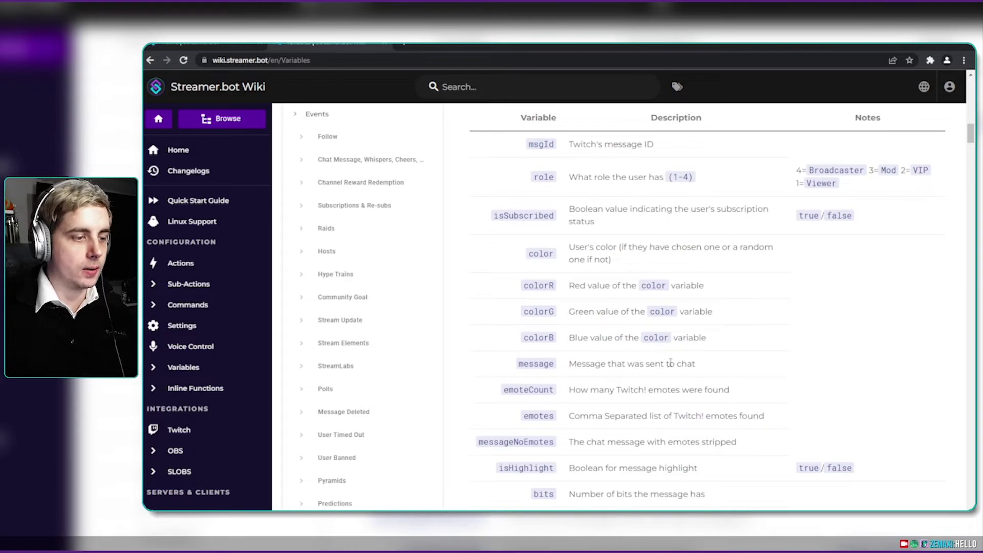
pyautogui.hotkey('alt', 'Tab')
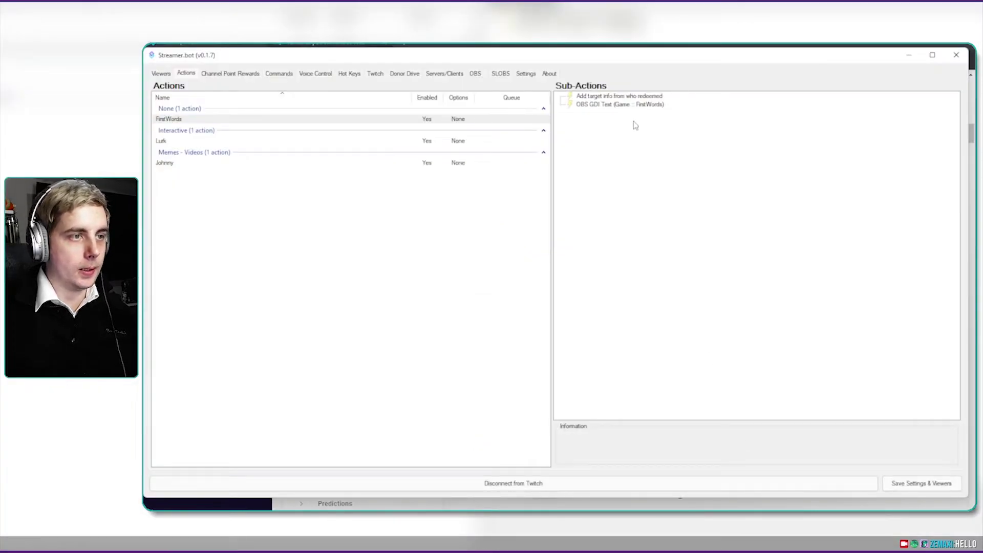
# - Change the OBS GDI Text sub-action's text to '%user% said %message%'
pyautogui.doubleClick(634, 105)
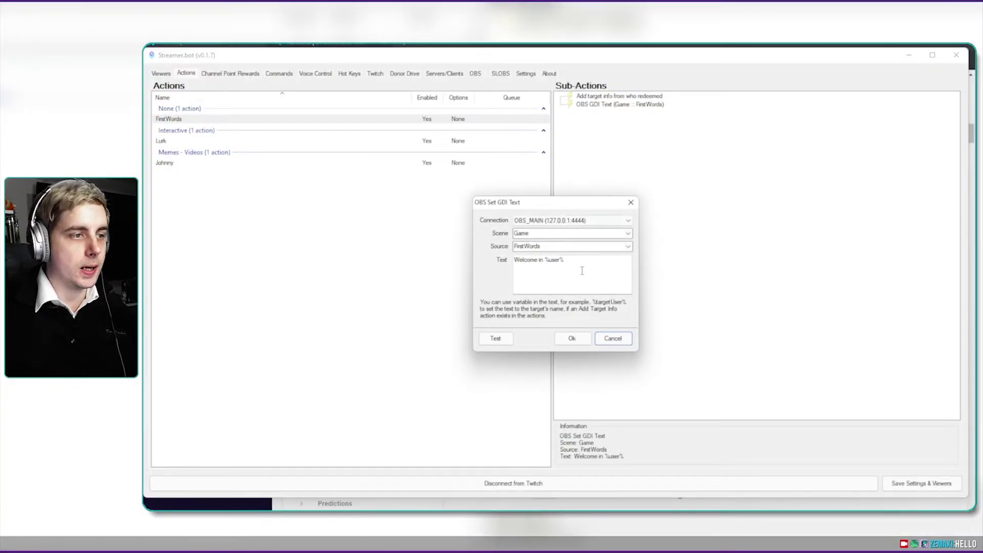
pyautogui.moveTo(560, 260); pyautogui.dragTo(582, 271)
pyautogui.hotkey('ctrl', 'a')
pyautogui.write('%us')
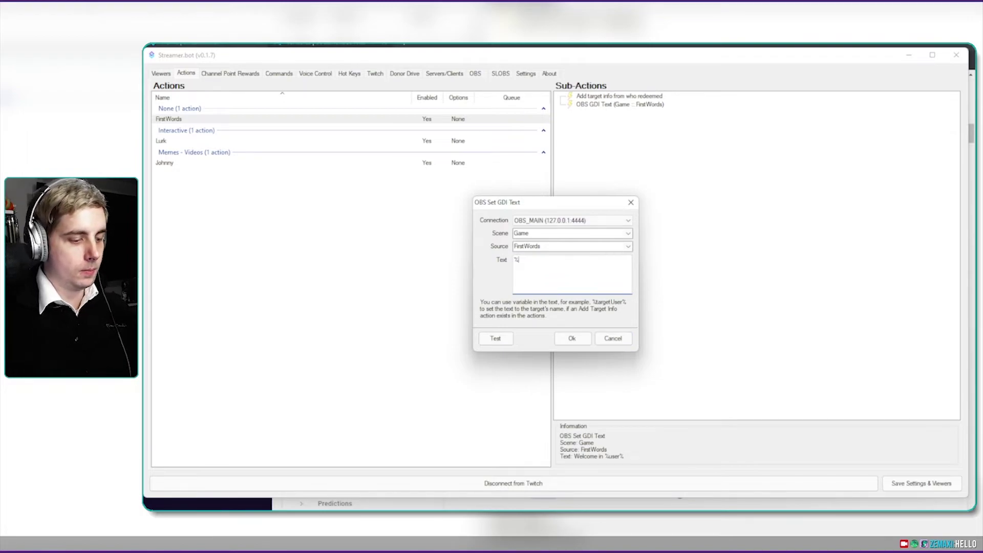
pyautogui.write('er% said %mess')
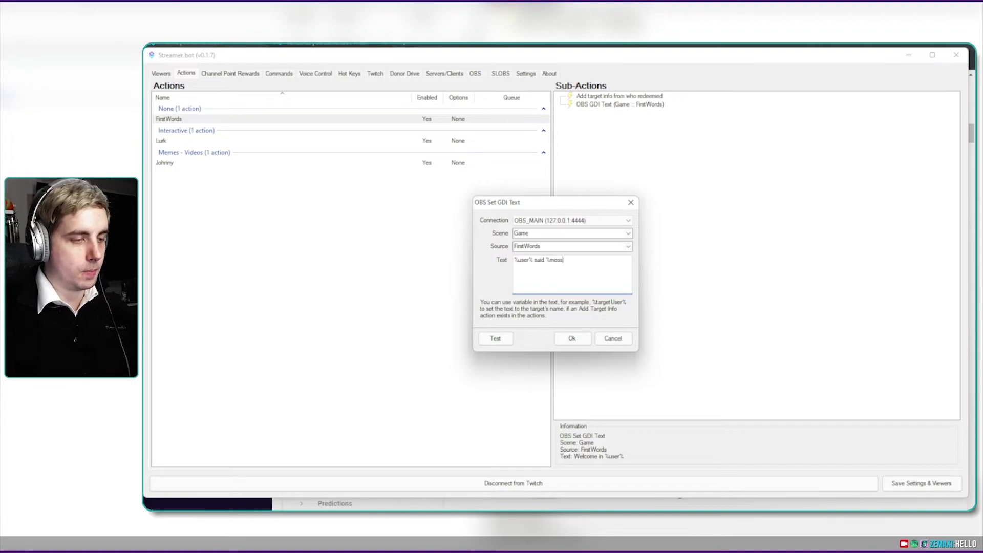
pyautogui.write('age%')
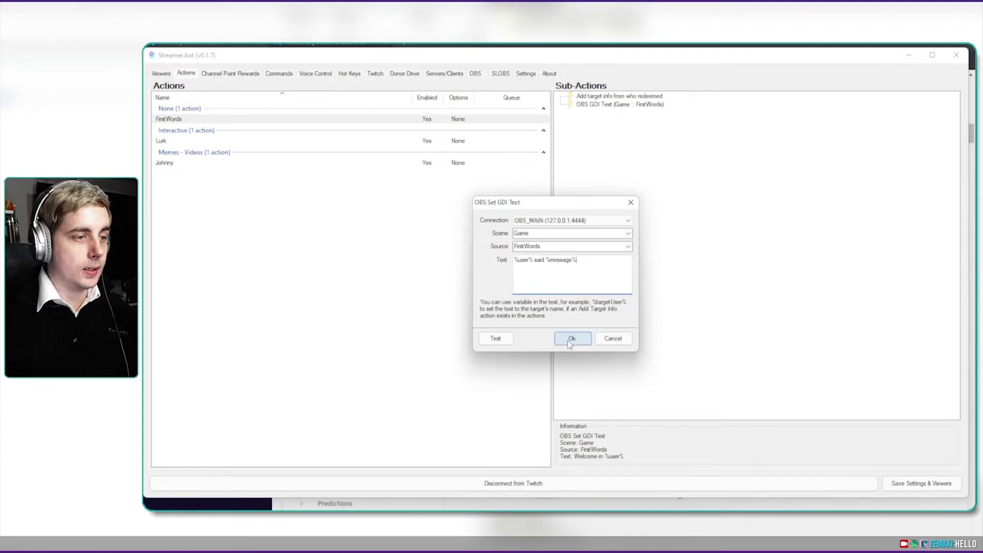
pyautogui.click(569, 338)
# - Reset the First Words event cache and switch to OBS to watch the result
pyautogui.click(527, 75)
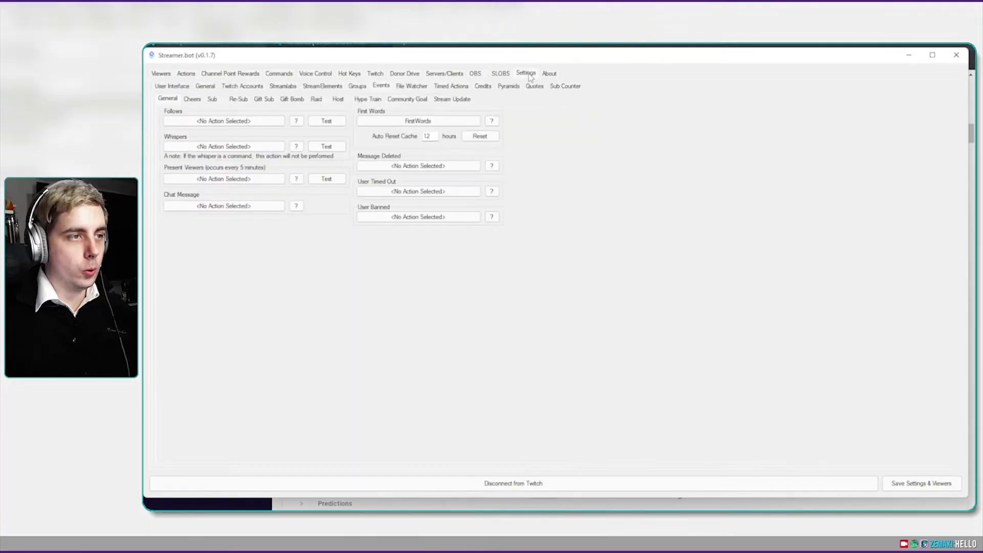
pyautogui.click(482, 137)
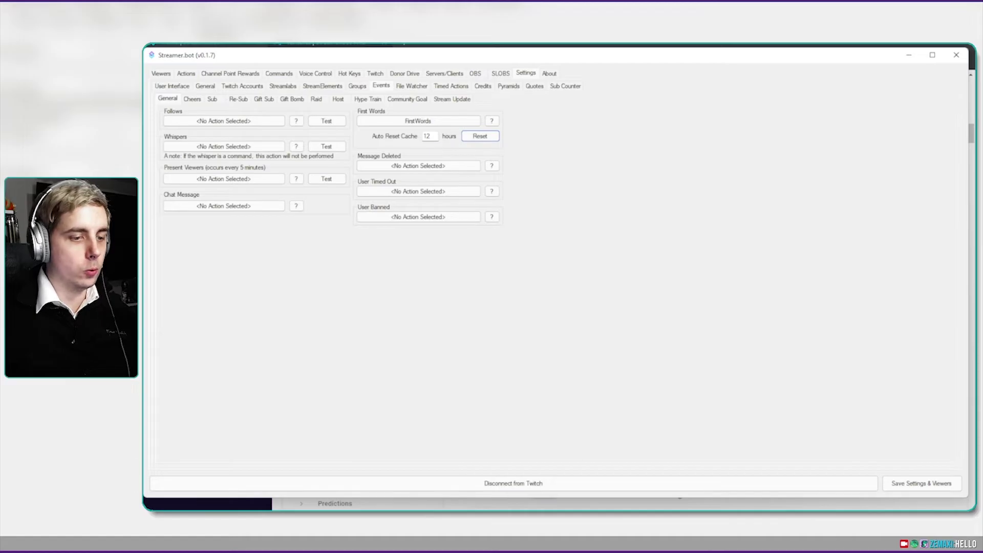
pyautogui.hotkey('alt', 'Tab')
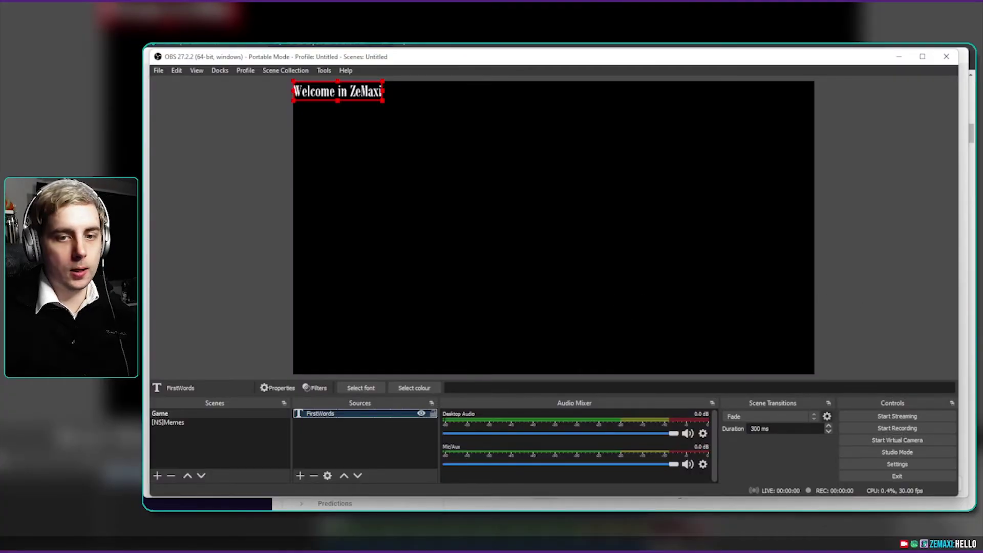
# - Confirm the FirstWords text shows the chatter's name plus 'said Welcome to my streamer.bot video', then deselect it
pyautogui.hotkey('alt', 'Tab')
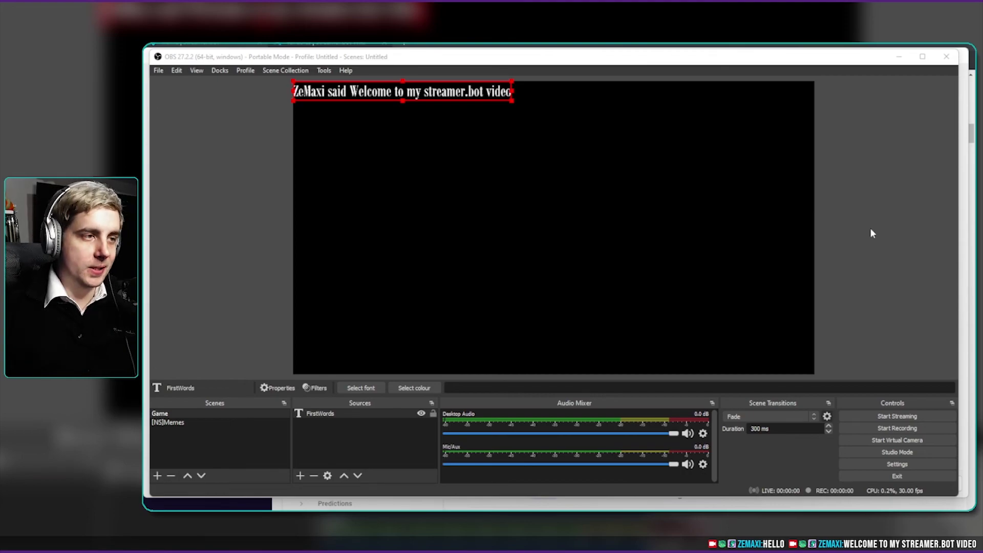
pyautogui.click(872, 233)
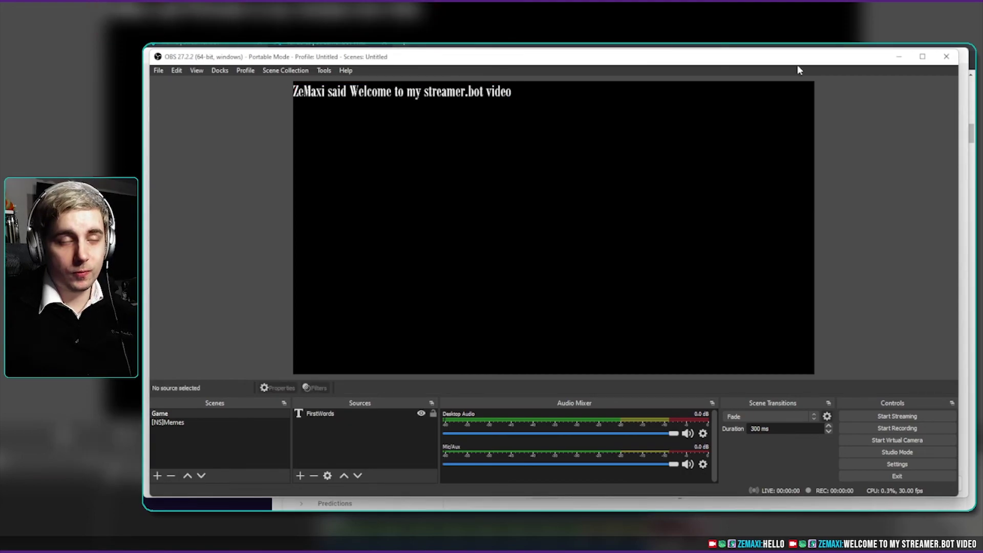